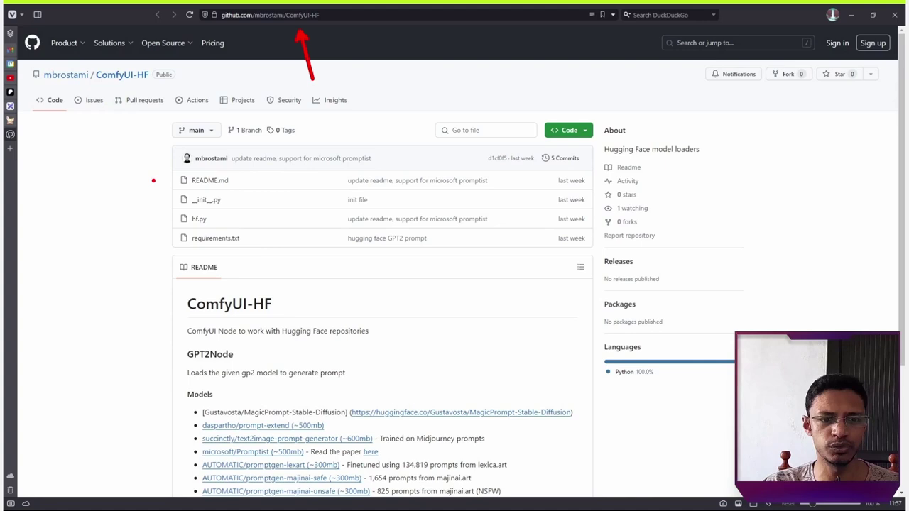
Step: Underline the repository description, then bracket the README's list of supported prompt models
scroll(390, 285, "down", 3)
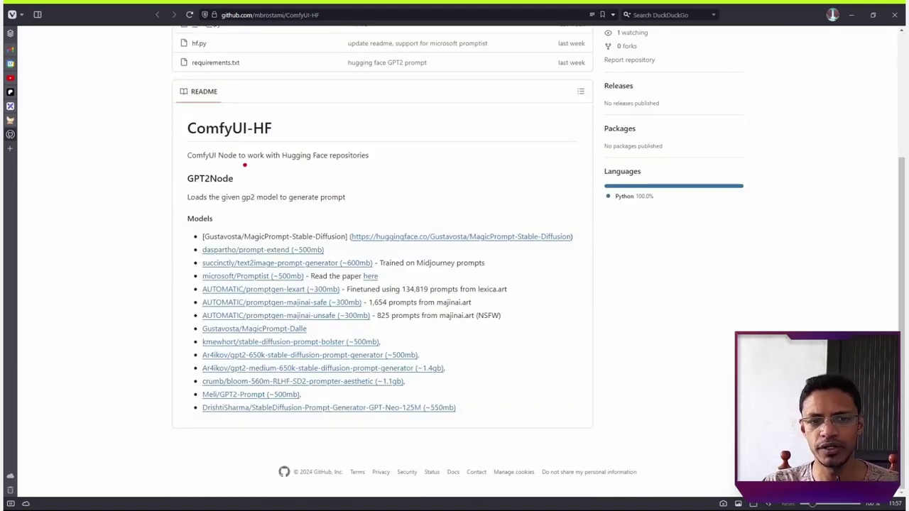
left_click_drag(229, 163, 381, 161)
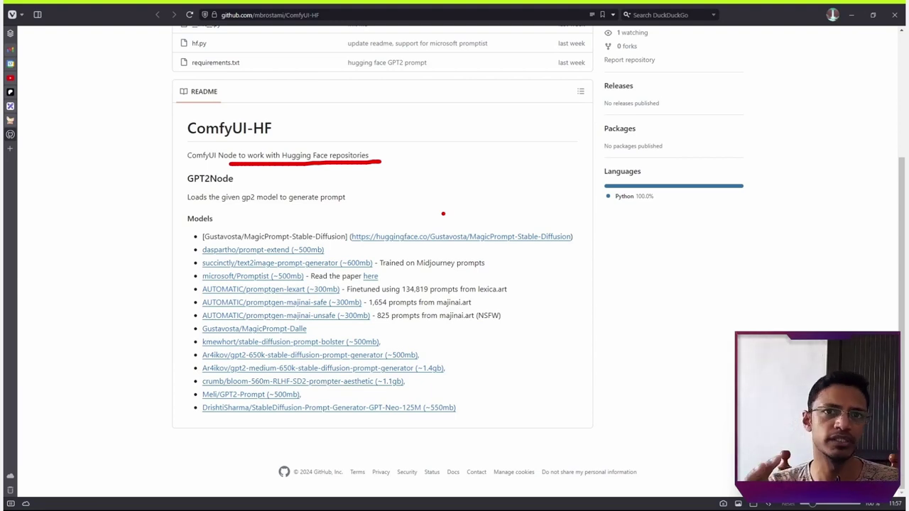
key("Escape")
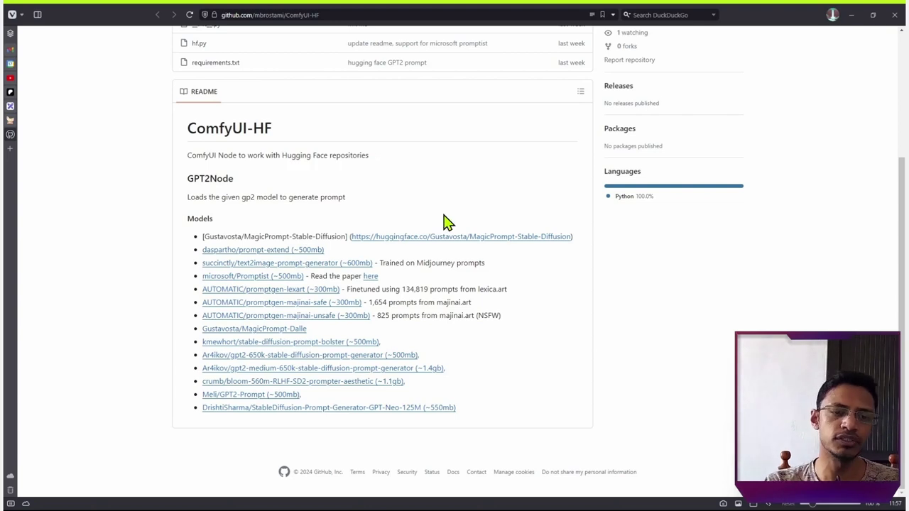
key("ctrl+2")
mouse_move(204, 230)
left_mouse_down()
mouse_move(155, 316)
mouse_move(157, 423)
left_mouse_up()
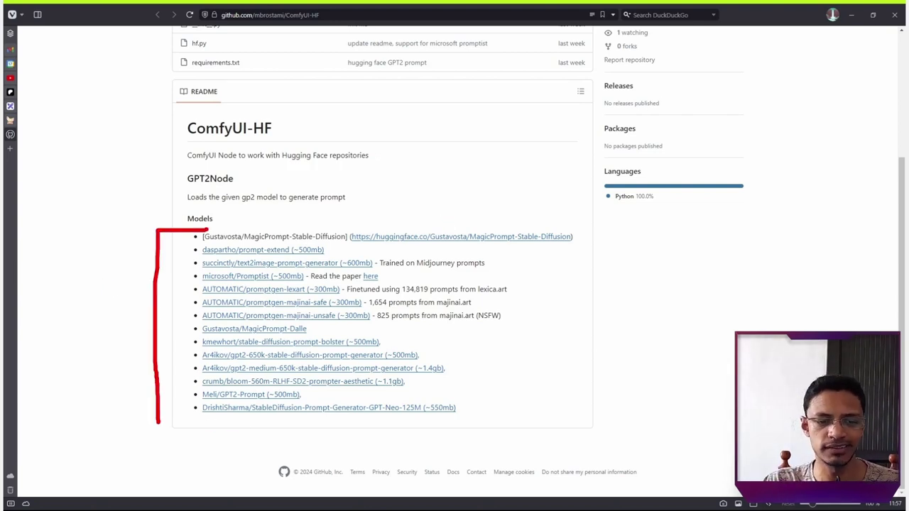
left_click_drag(158, 423, 240, 426)
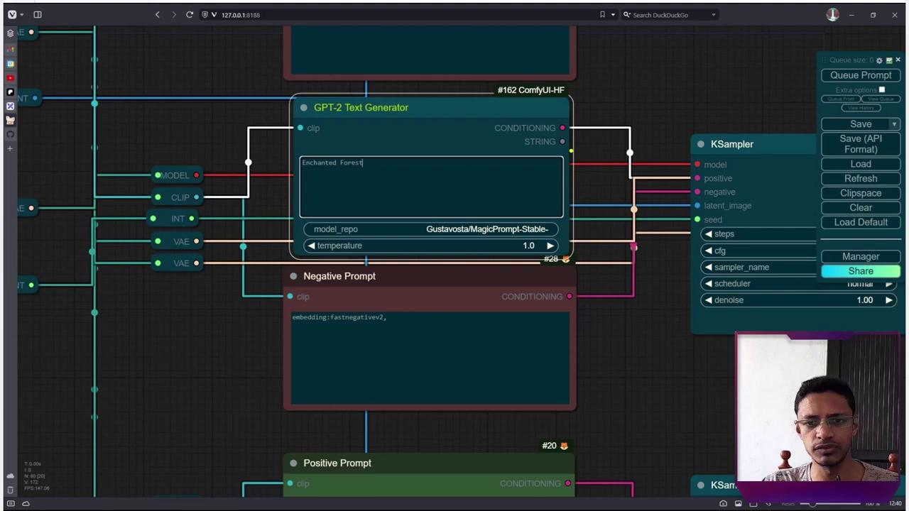
Step: Annotate the GPT-2 node's STRING output, 'Enchanted Forest' prompt box, MagicPrompt model and temperature 1.0
mouse_move(564, 145)
left_mouse_down()
mouse_move(579, 149)
mouse_move(634, 320)
mouse_move(622, 313)
mouse_move(639, 304)
left_mouse_up()
type("tshow text")
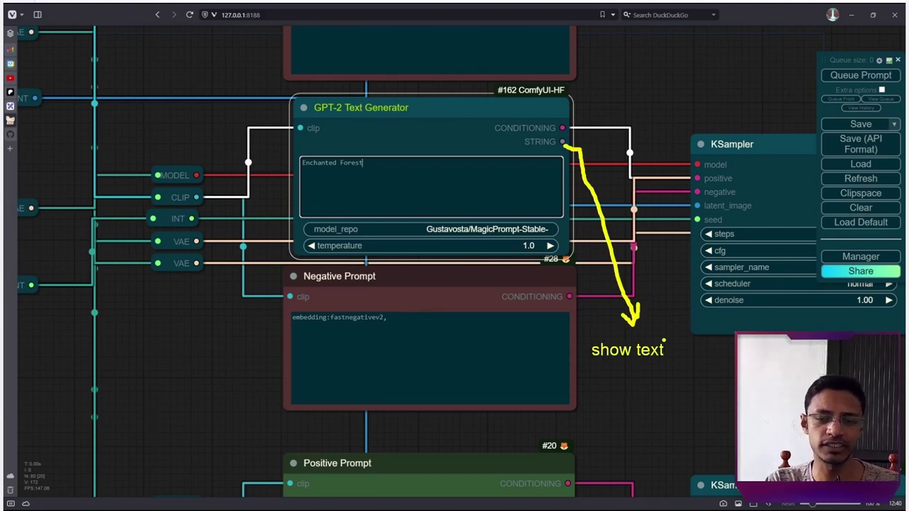
key("Escape")
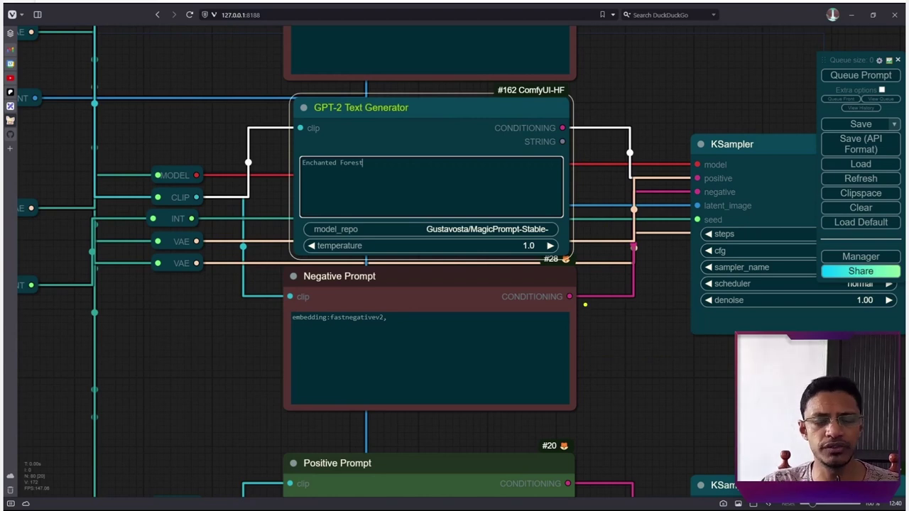
left_click_drag(395, 177, 520, 178)
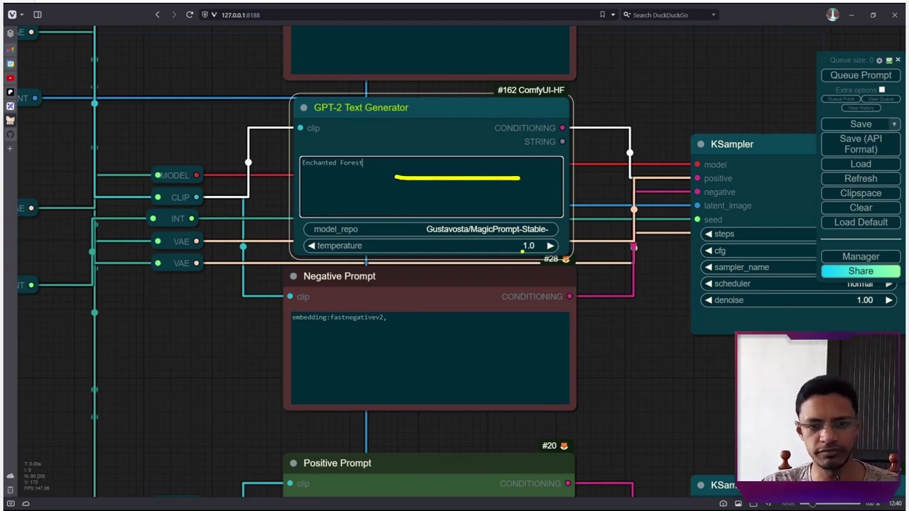
left_click_drag(358, 206, 411, 229)
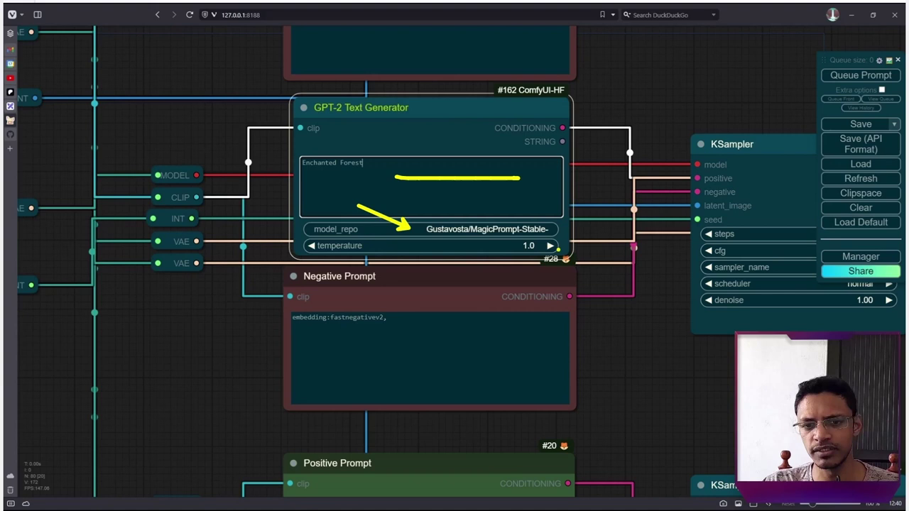
left_click_drag(558, 248, 592, 267)
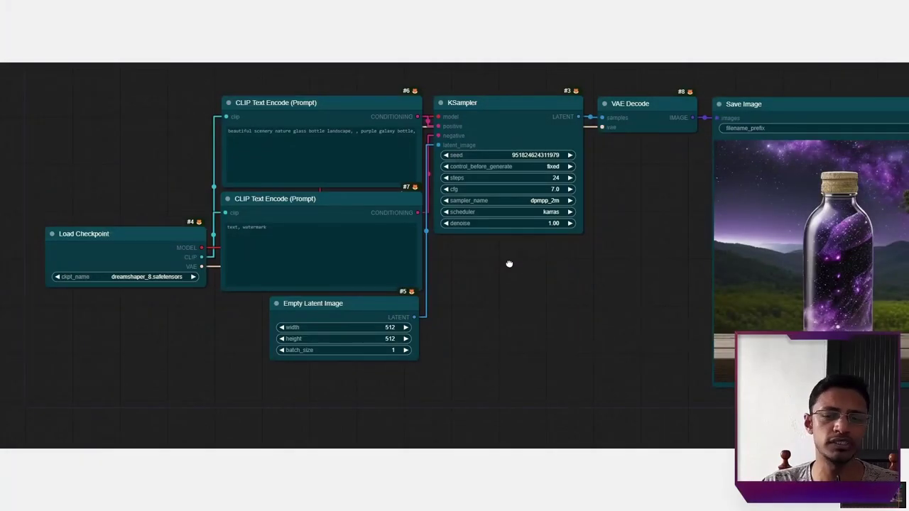
Step: Pan the canvas so the full galaxy bottle Save Image preview is visible
left_click_drag(509, 264, 485, 262)
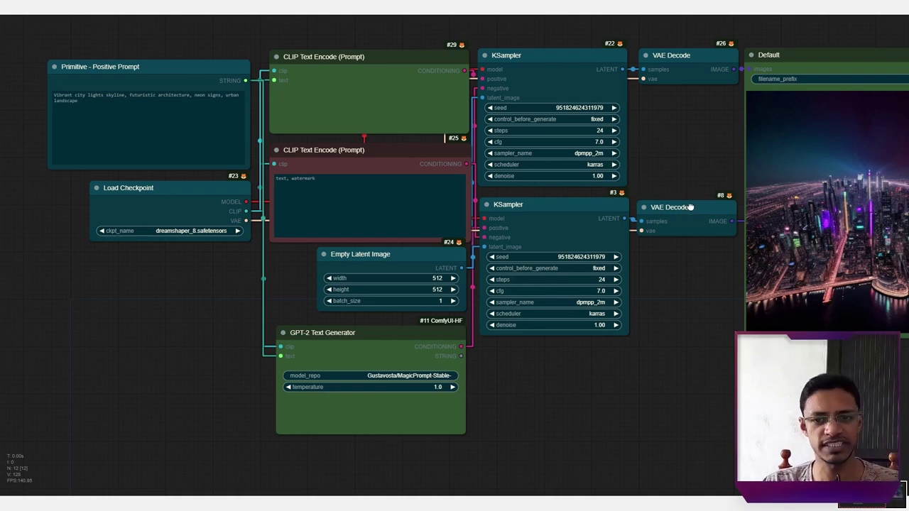
Step: Scroll the canvas right across the neon-city comparison workflow
scroll(689, 207, "right", 5)
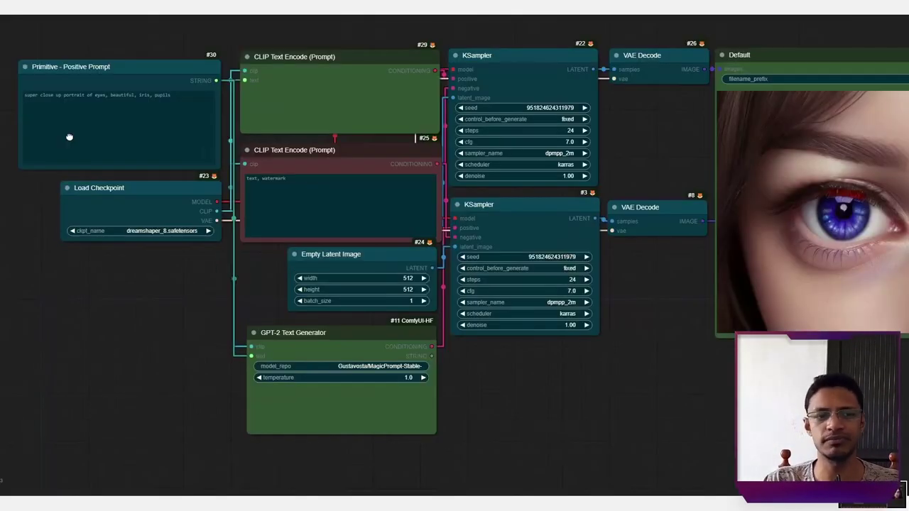
Step: Pan the workflow to frame and compare the two close-up face portrait outputs
left_click_drag(49, 173, 69, 176)
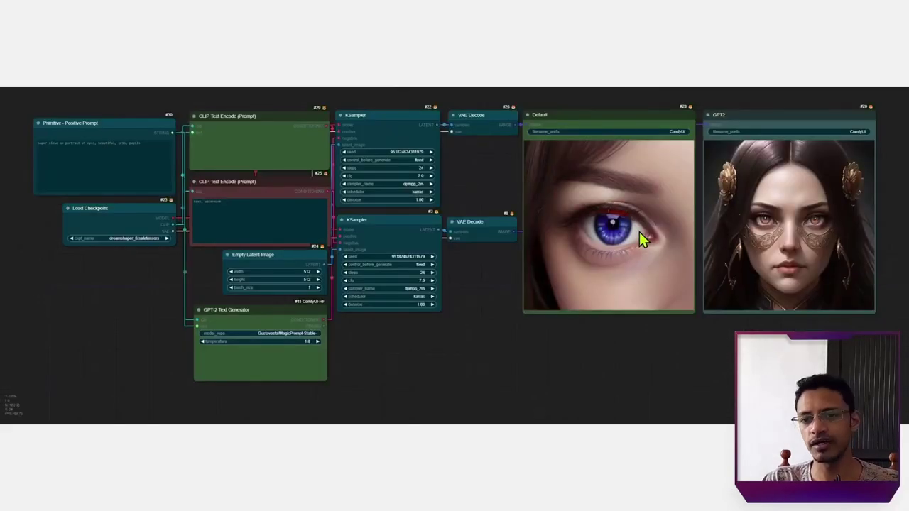
left_click_drag(639, 232, 616, 227)
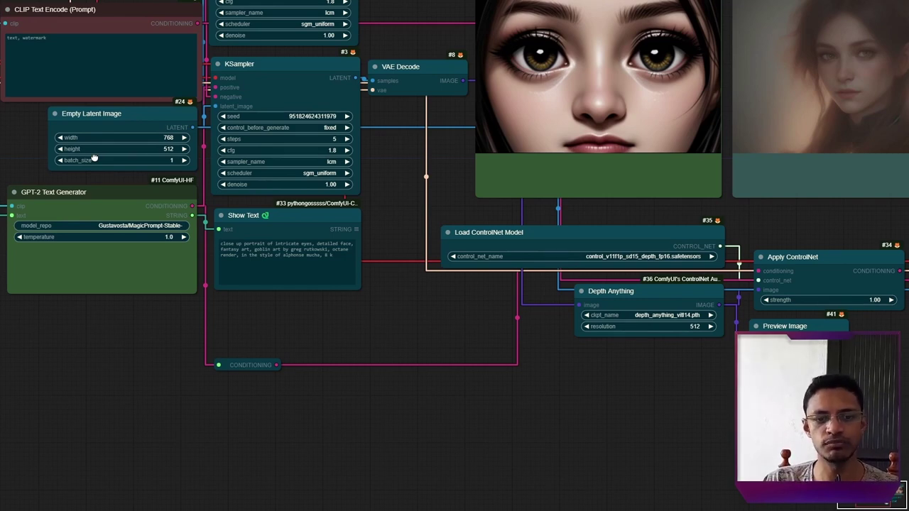
Step: Pan across the checkpoint, LoRA, prompt, ControlNet and depth nodes
left_click_drag(94, 159, 472, 286)
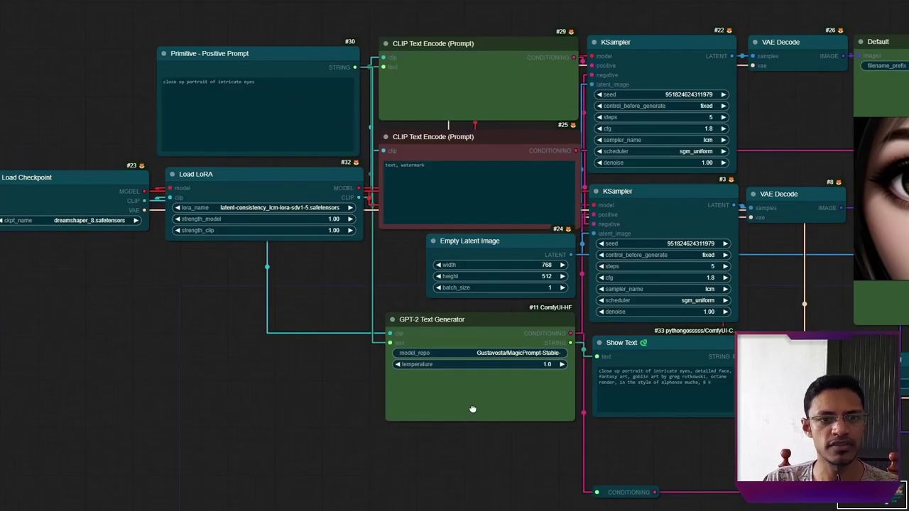
left_click_drag(471, 409, 28, 281)
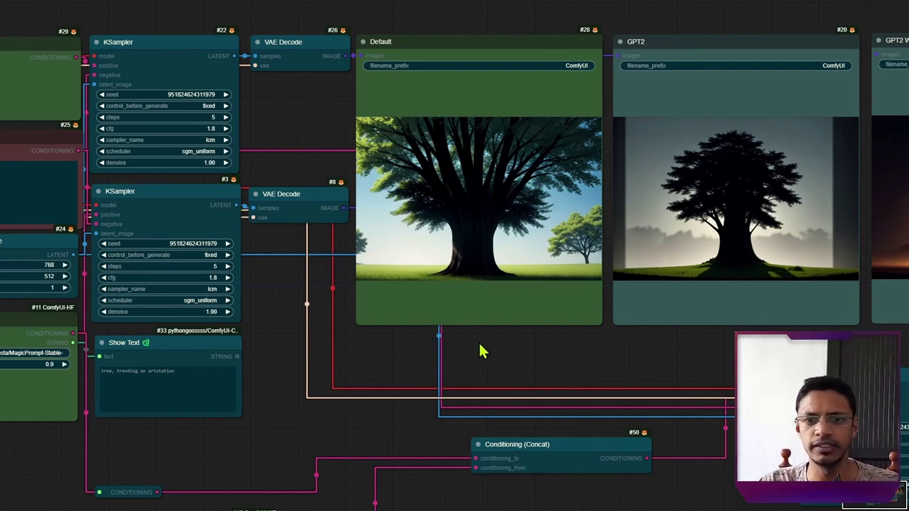
scroll(710, 284, "right", 2)
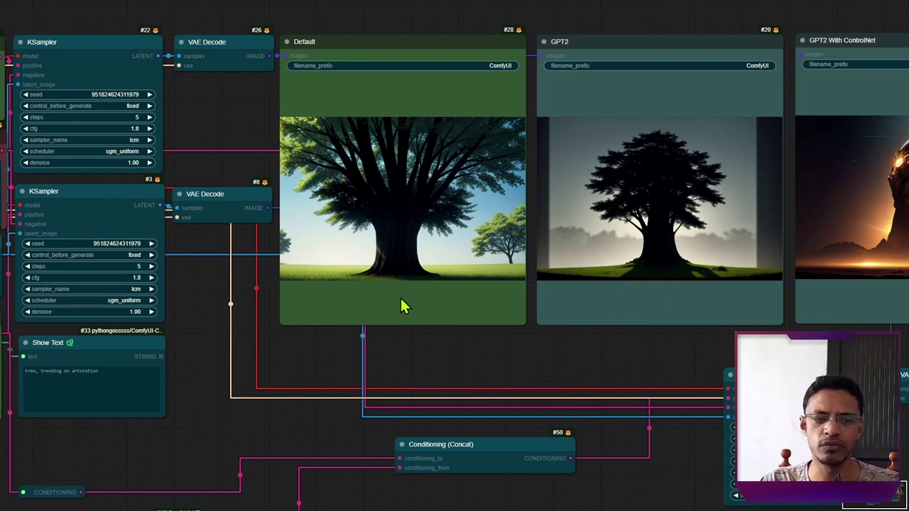
scroll(401, 305, "left", 10)
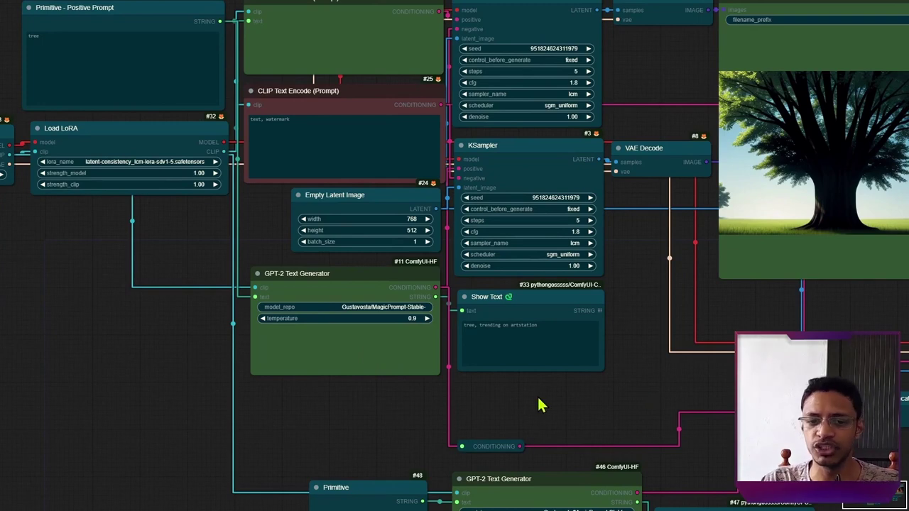
left_click_drag(573, 386, 538, 346)
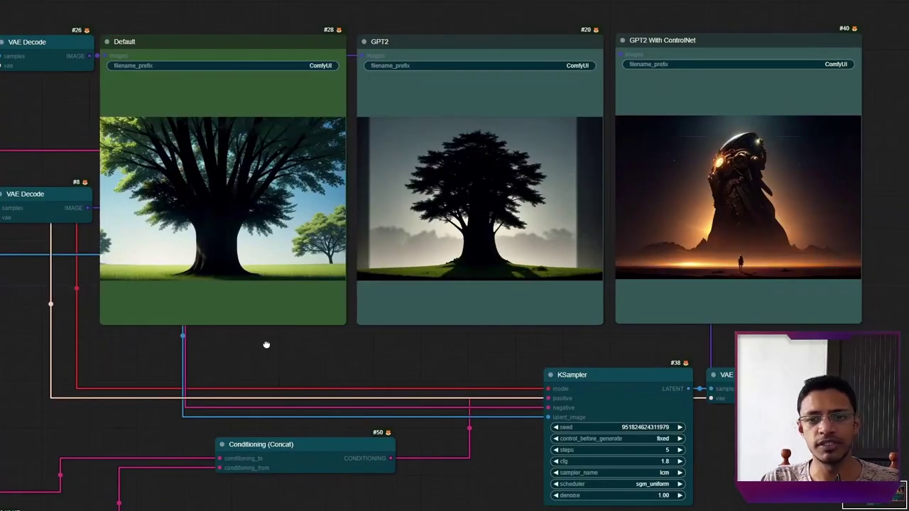
left_click_drag(266, 344, 496, 344)
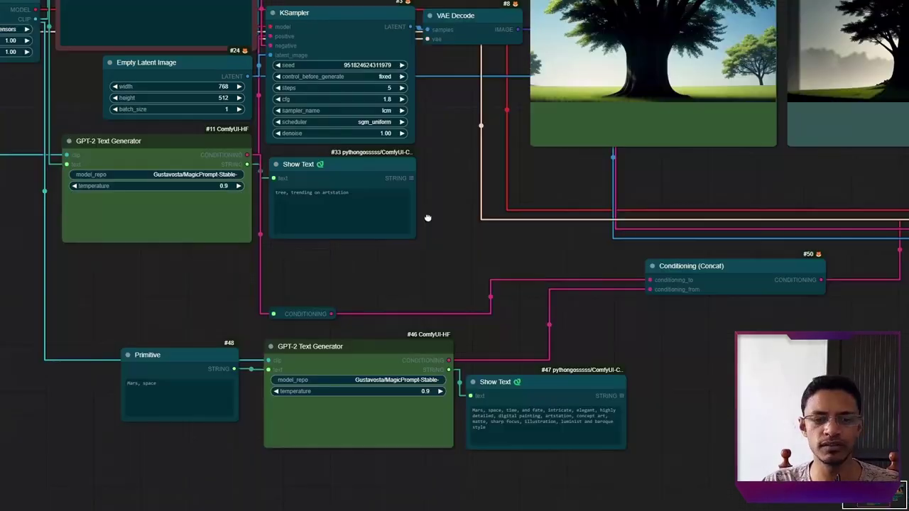
left_click_drag(225, 393, 426, 215)
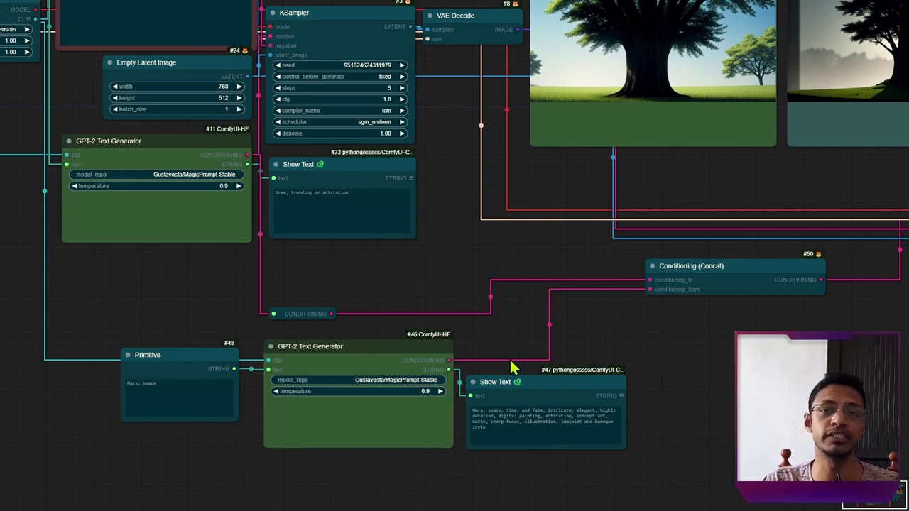
left_click_drag(523, 369, 551, 369)
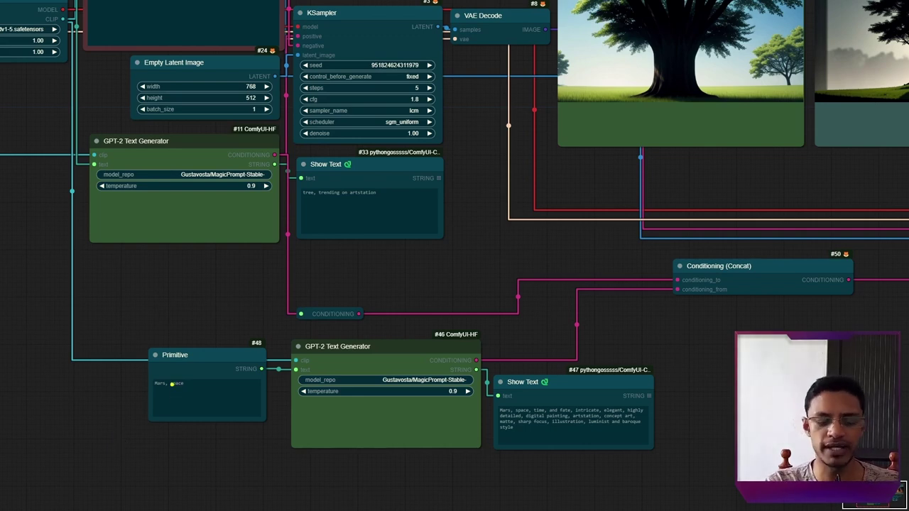
mouse_move(236, 340)
left_mouse_down()
mouse_move(346, 310)
mouse_move(359, 335)
left_mouse_up()
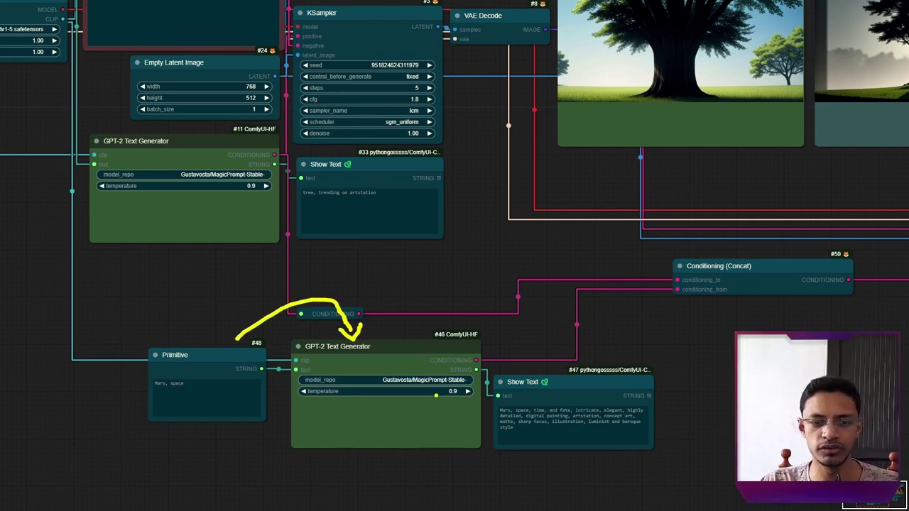
left_click_drag(623, 439, 650, 463)
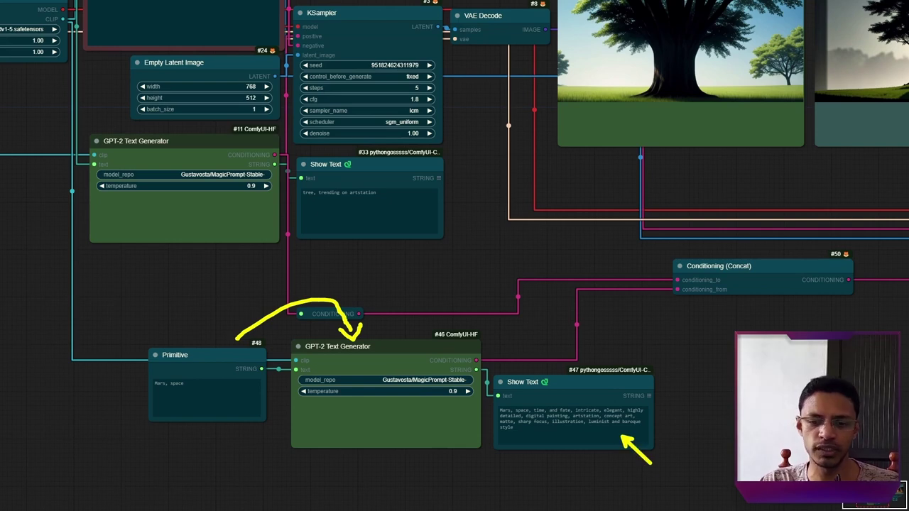
key("Escape")
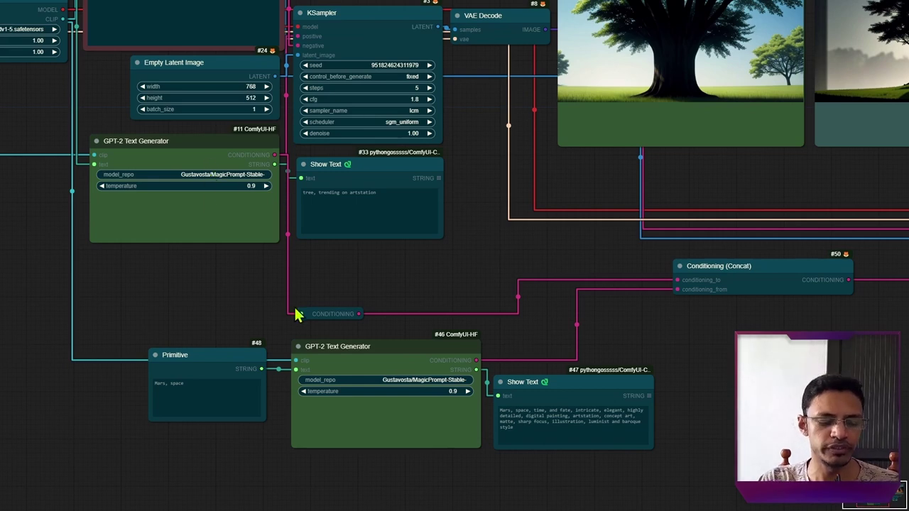
left_click_drag(165, 281, 164, 227)
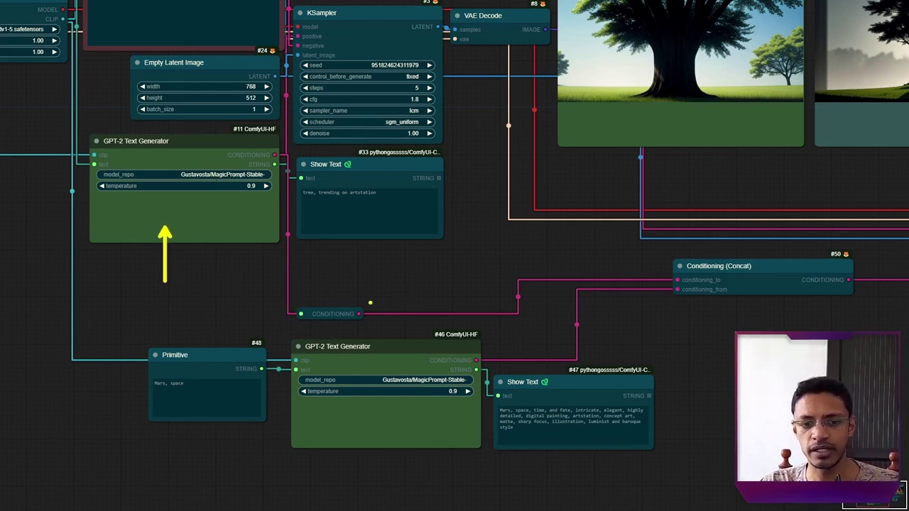
left_click_drag(408, 277, 359, 301)
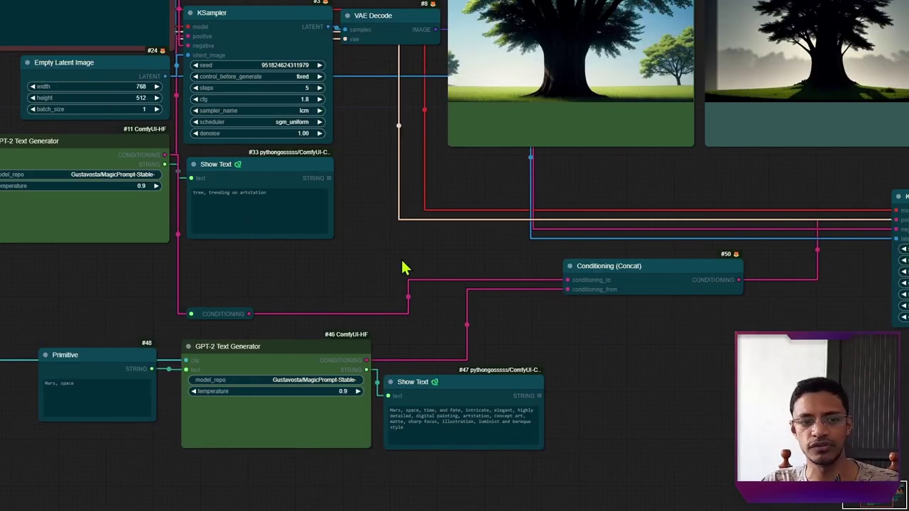
Step: Mark both conditionings entering Conditioning (Concat) and its output feeding KSampler positive
mouse_move(178, 200)
left_mouse_down()
mouse_move(407, 270)
mouse_move(538, 274)
left_mouse_up()
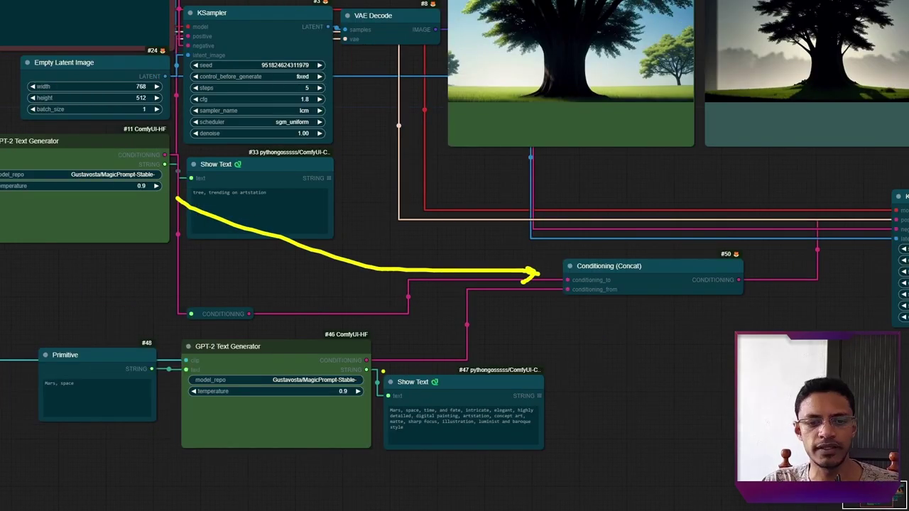
mouse_move(379, 370)
left_mouse_down()
mouse_move(530, 326)
mouse_move(551, 308)
left_mouse_up()
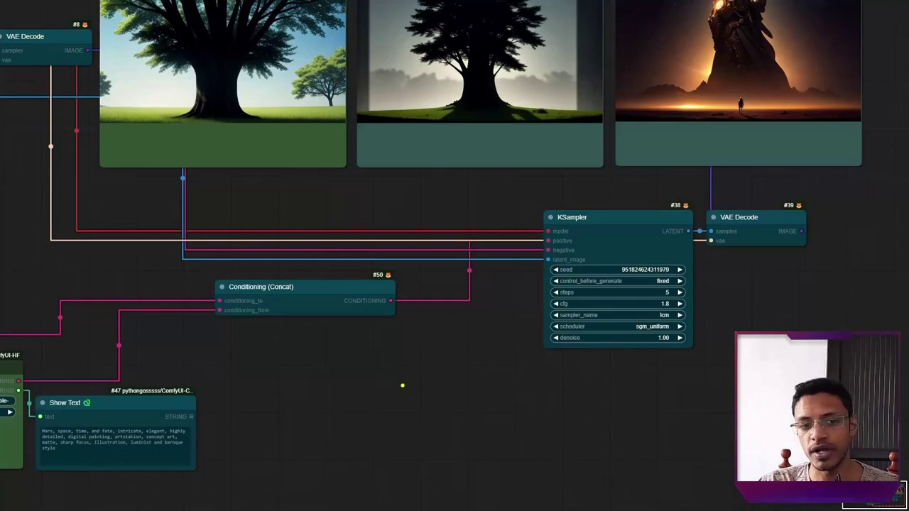
mouse_move(393, 309)
left_mouse_down()
mouse_move(534, 243)
mouse_move(520, 260)
left_mouse_up()
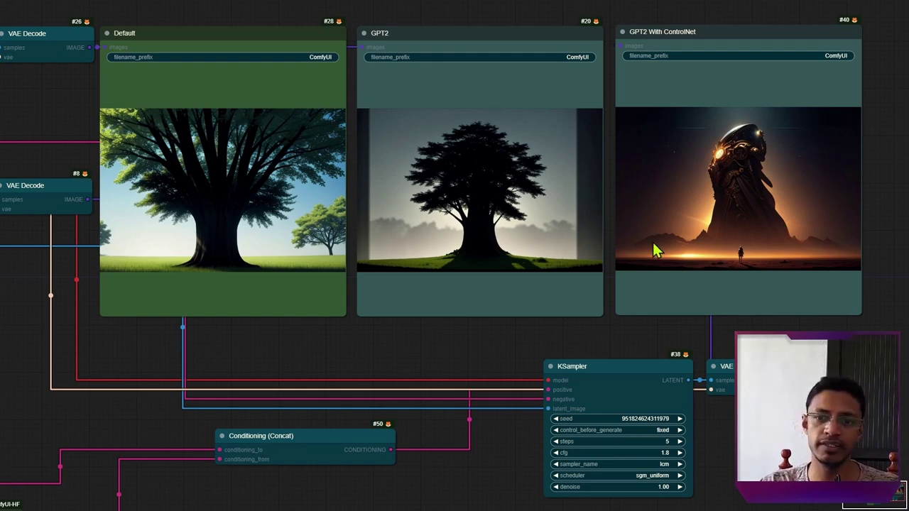
Step: Pan back to the generator sections and circle the two generated prompts being combined
left_click_drag(437, 460, 387, 290)
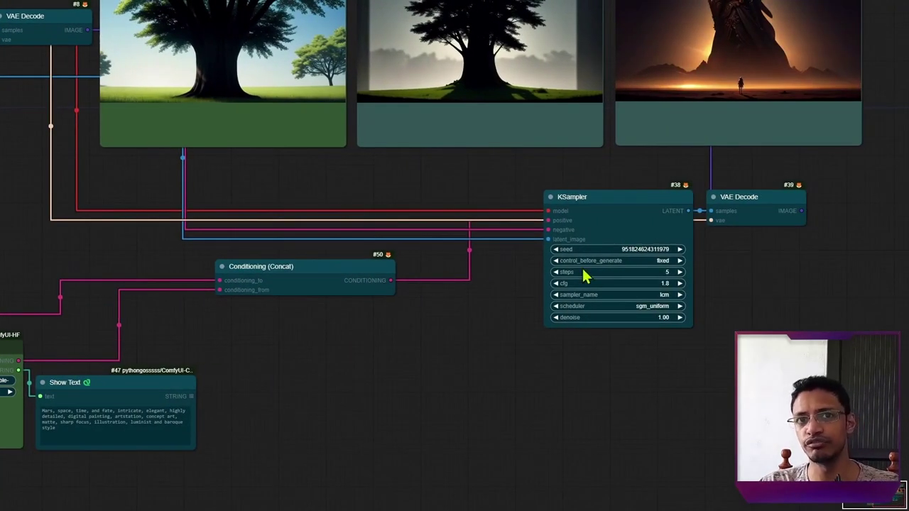
left_click_drag(568, 121, 567, 245)
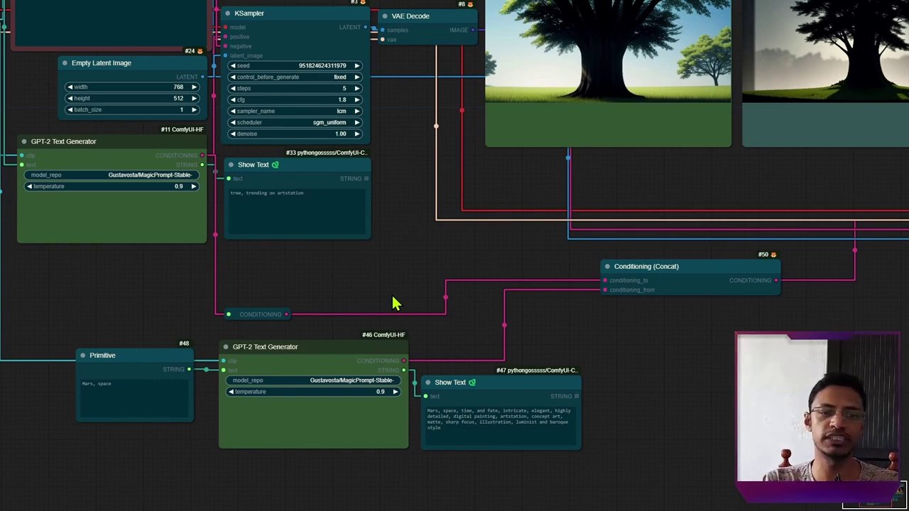
mouse_move(345, 166)
left_mouse_down()
mouse_move(257, 165)
mouse_move(220, 234)
mouse_move(351, 174)
left_mouse_up()
mouse_move(391, 243)
left_mouse_down()
mouse_move(431, 243)
mouse_move(410, 275)
left_mouse_up()
mouse_move(553, 367)
left_mouse_down()
mouse_move(577, 376)
mouse_move(541, 367)
left_mouse_up()
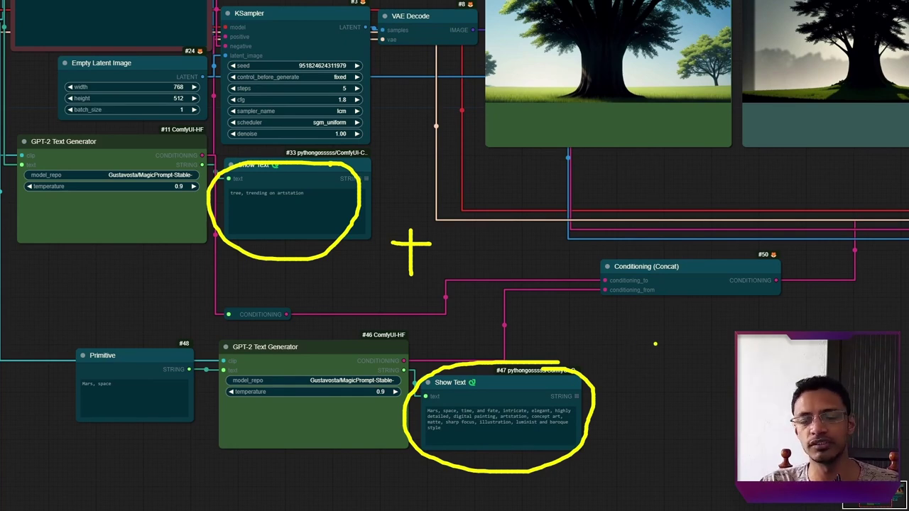
left_click_drag(658, 313, 605, 370)
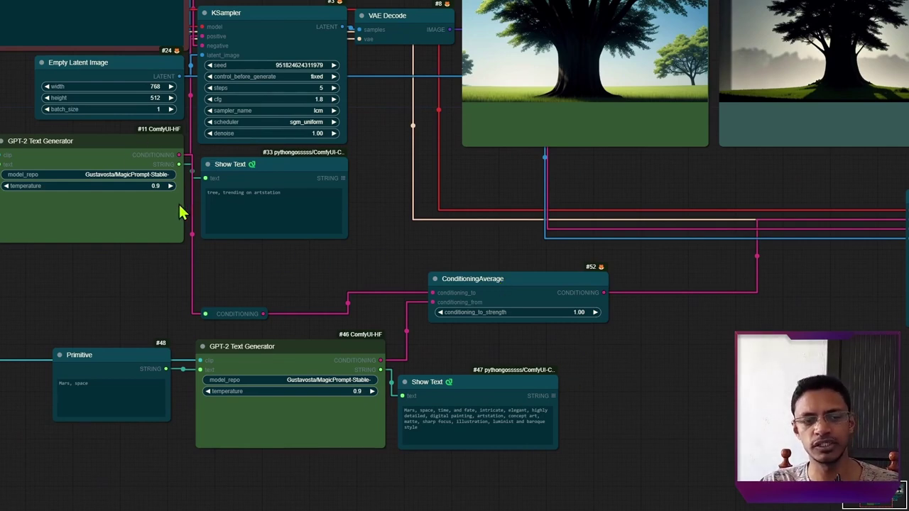
Step: Pan the graph to center the second KSampler and its VAE Decode
left_click_drag(182, 203, 226, 203)
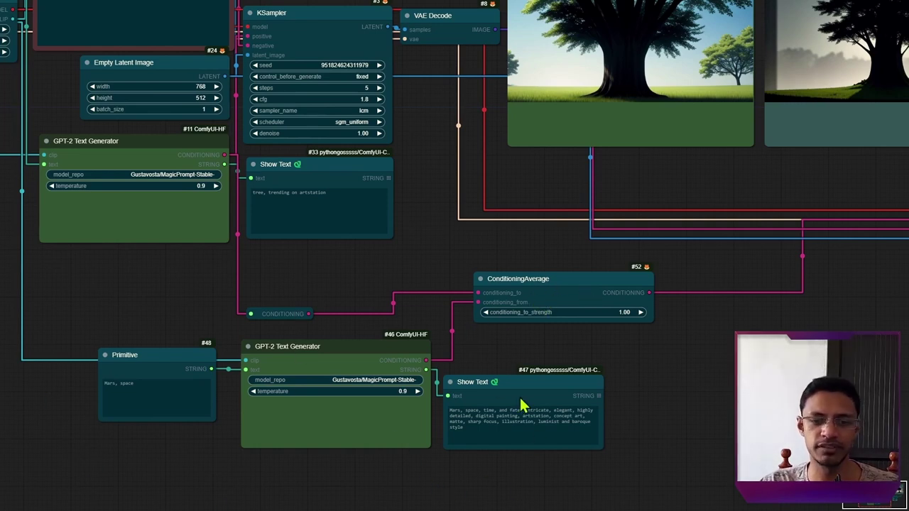
left_click_drag(756, 248, 481, 258)
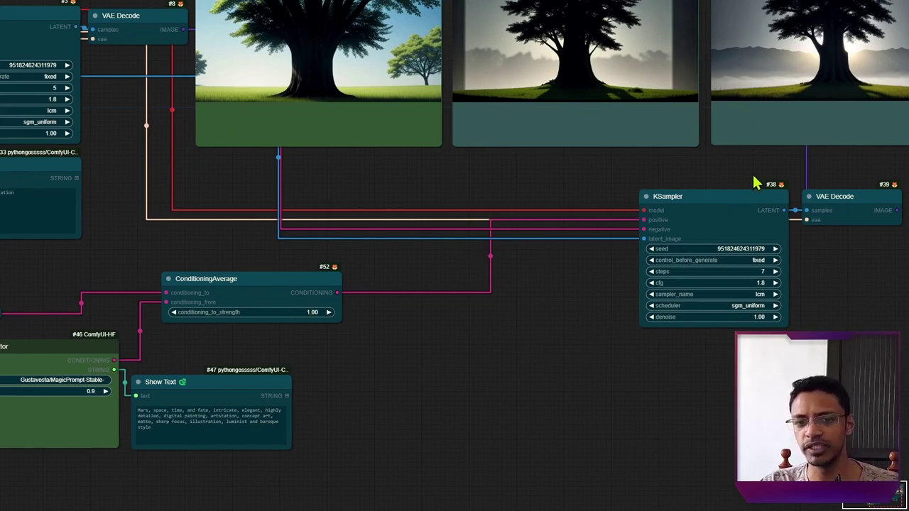
left_click_drag(754, 178, 581, 348)
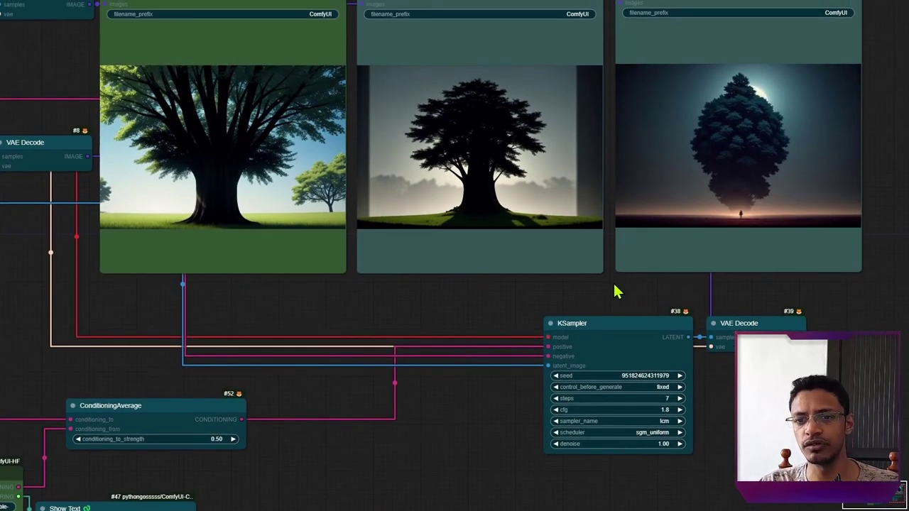
Step: Pan so the full image previews are in view
left_click_drag(616, 291, 585, 322)
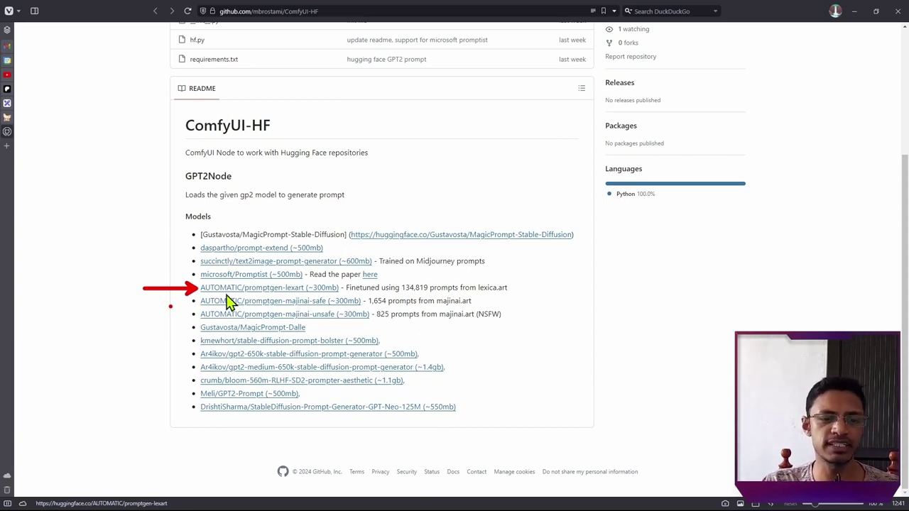
Step: Open the AUTOMATIC/promptgen-lexart model page from the README's model list
left_click(301, 292)
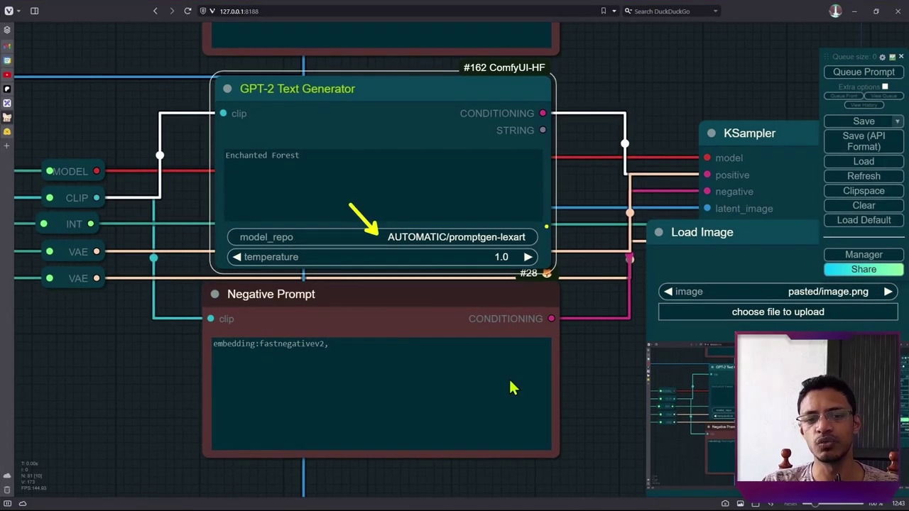
Step: Return to the ComfyUI window showing the long column of duplicated GPT-2 sections and their images
key("alt+Tab")
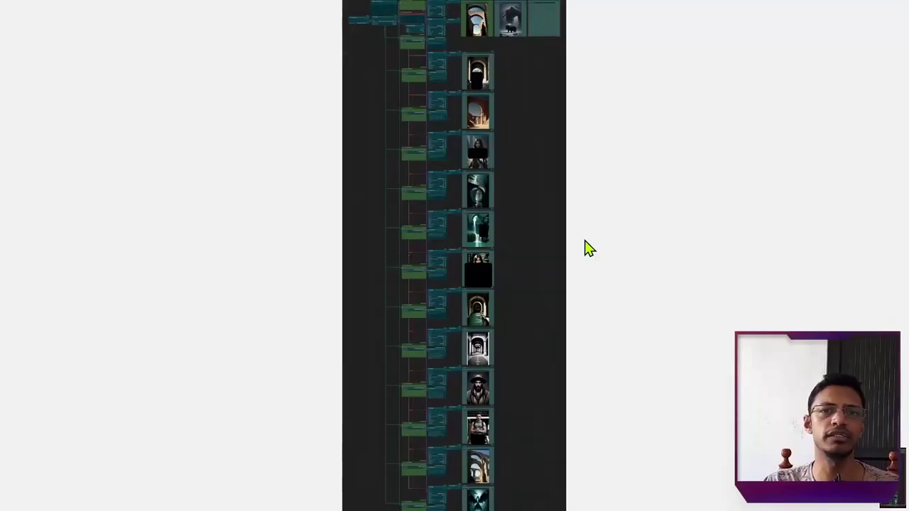
scroll(452, 36, "up", 5)
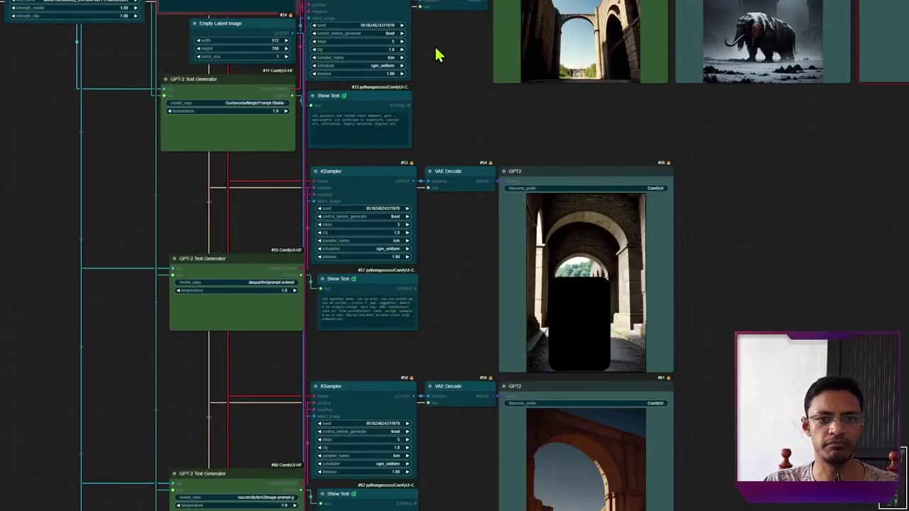
left_click_drag(434, 53, 527, 288)
scroll(528, 288, "up", 3)
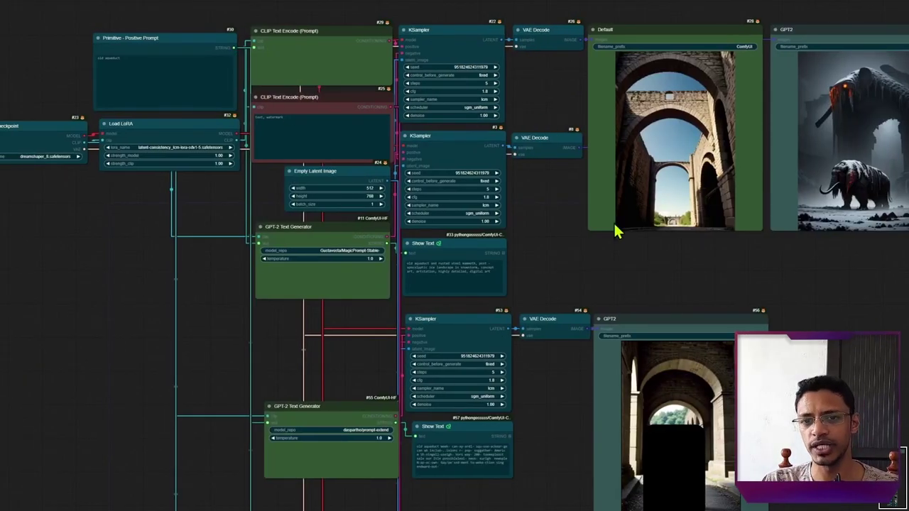
left_click_drag(578, 293, 539, 206)
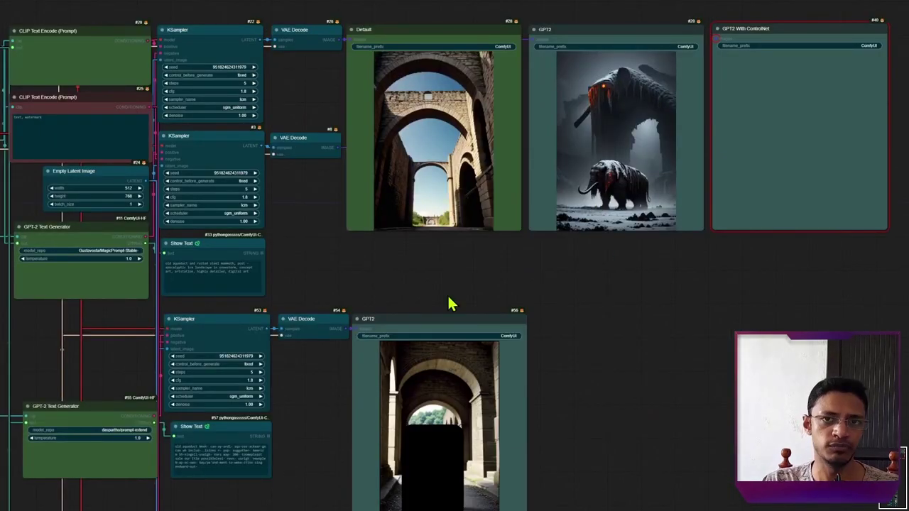
scroll(461, 298, "down", 5)
scroll(462, 299, "left", 3)
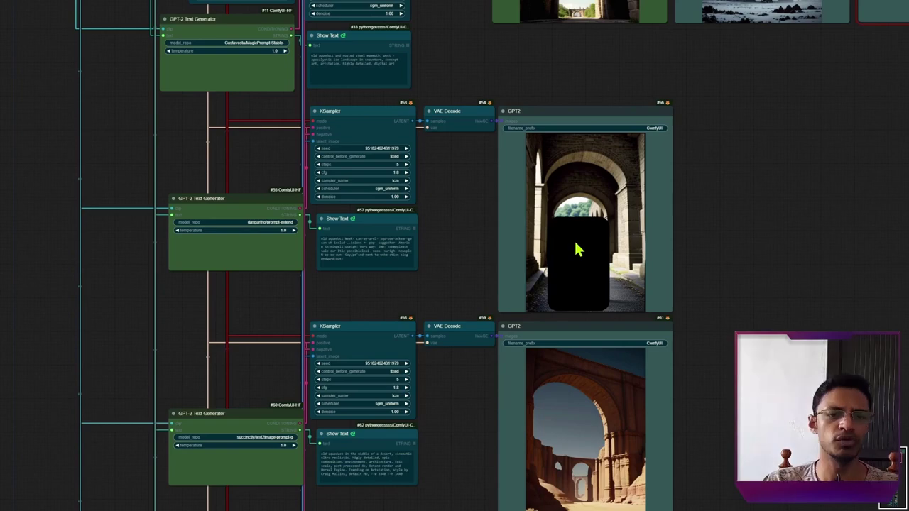
scroll(358, 188, "up", 2)
scroll(359, 189, "left", 2)
scroll(311, 121, "up", 3)
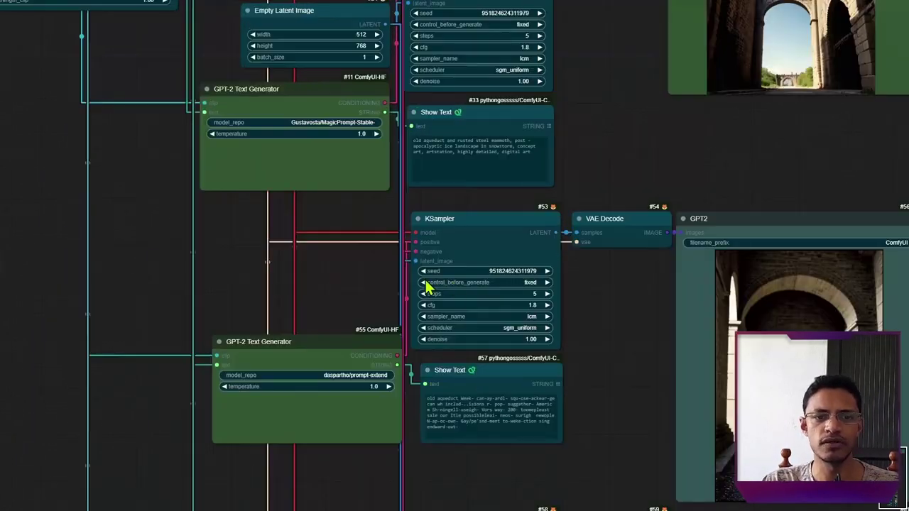
scroll(213, 106, "right", 3)
scroll(213, 106, "down", 1)
scroll(159, 99, "up", 5)
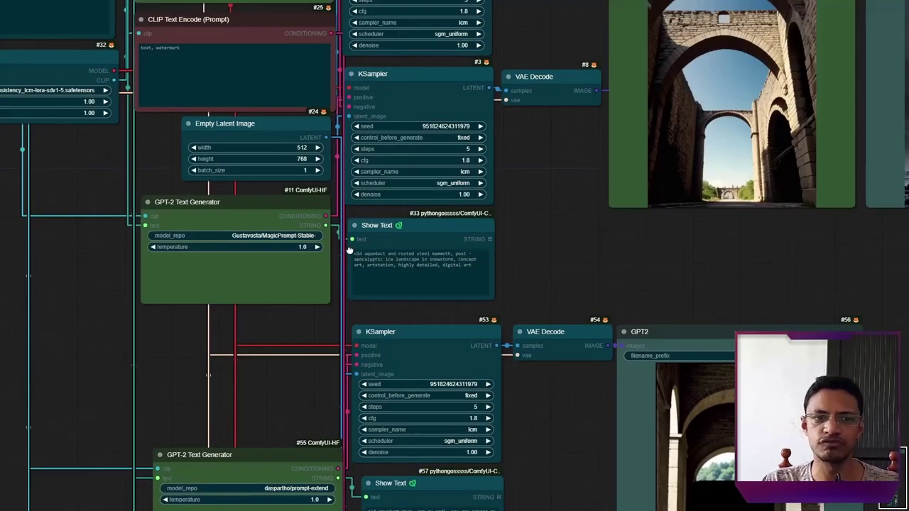
scroll(235, 149, "down", 2)
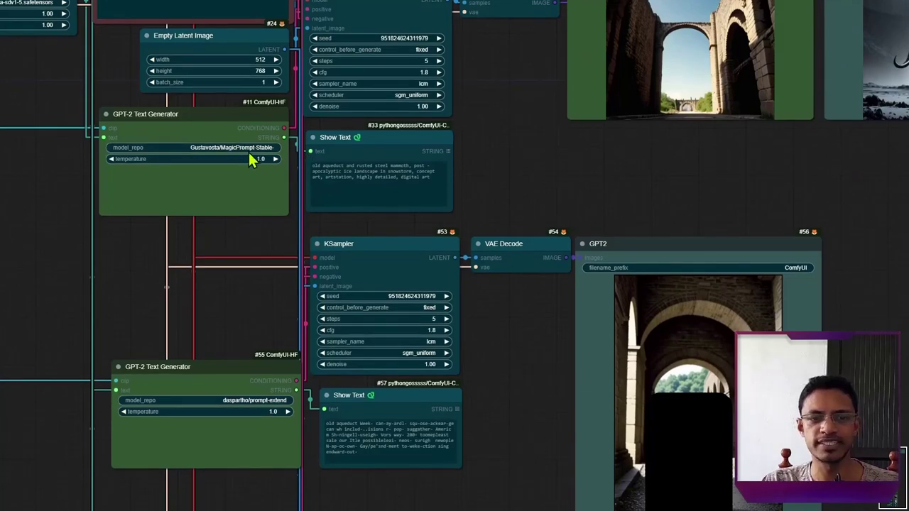
scroll(343, 183, "down", 6)
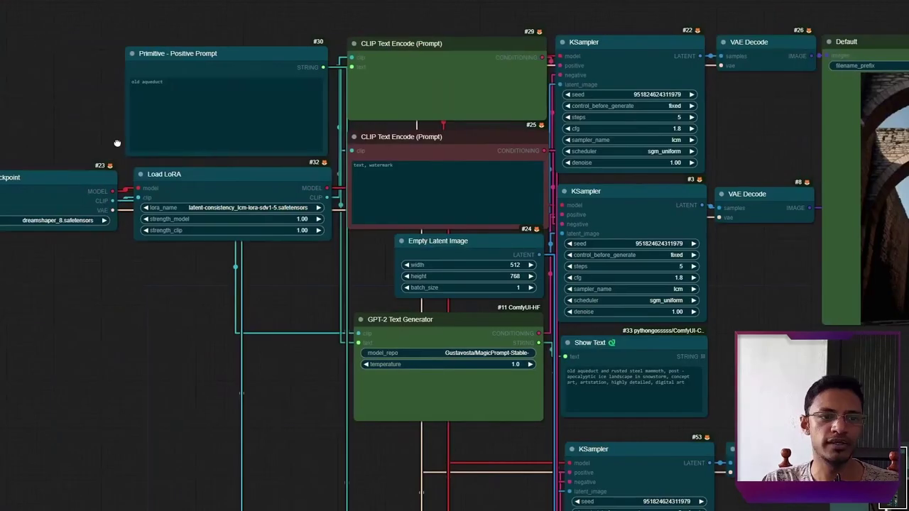
left_click_drag(117, 143, 154, 143)
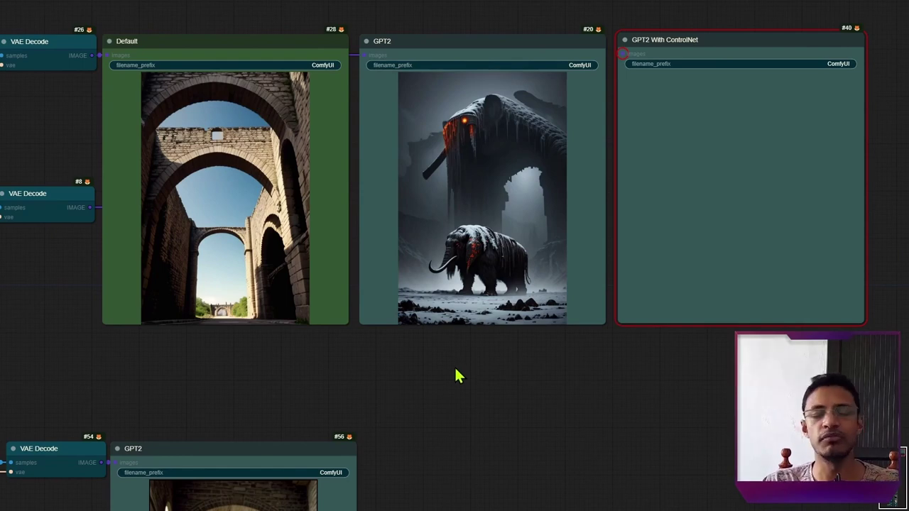
left_click_drag(338, 389, 612, 187)
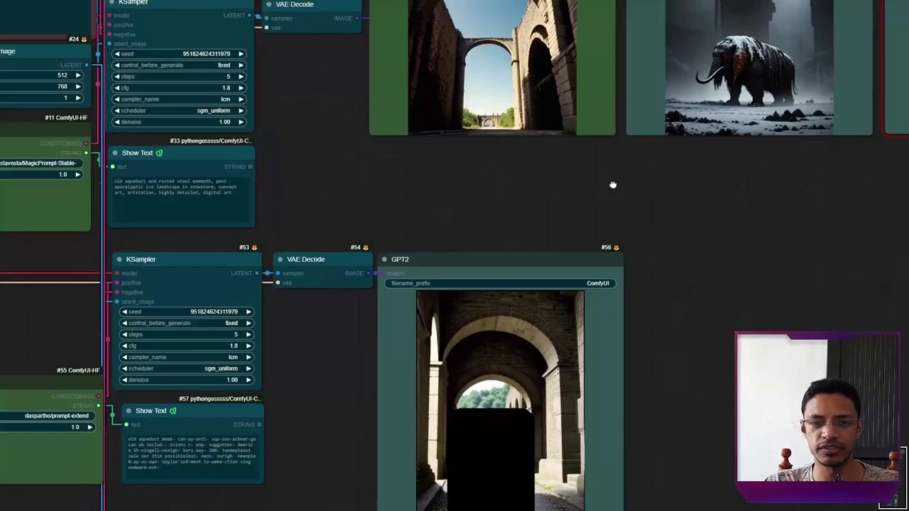
left_click_drag(72, 357, 257, 88)
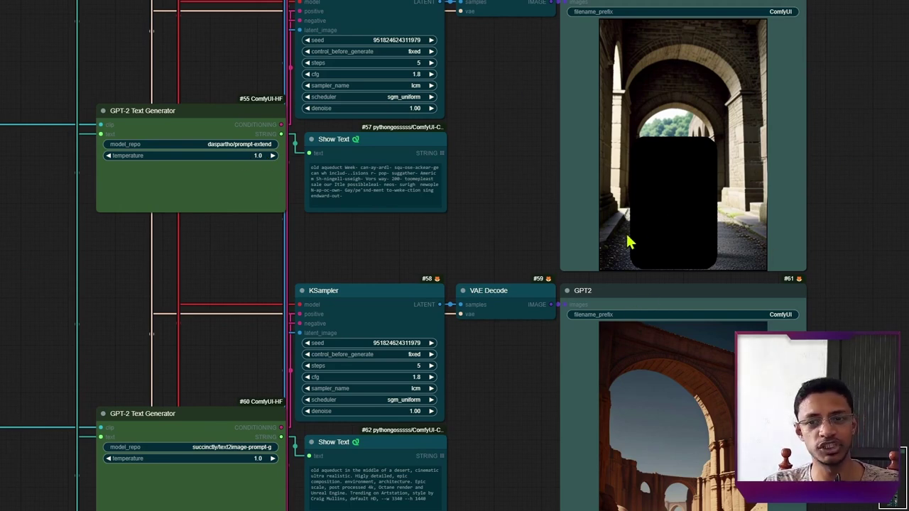
left_click_drag(609, 254, 552, 236)
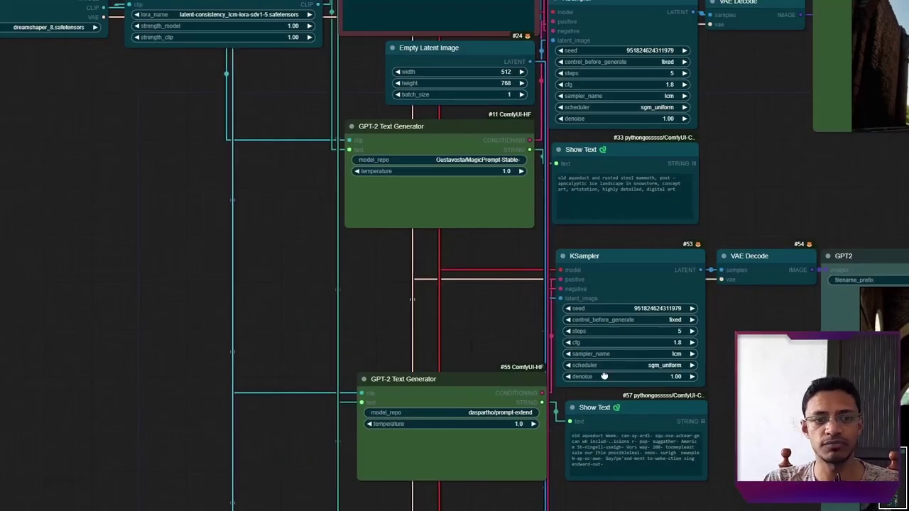
Step: Move through the lower workflow copies to bring the promptgen-majinai section and its waterfall image into view
scroll(458, 314, "down", 15)
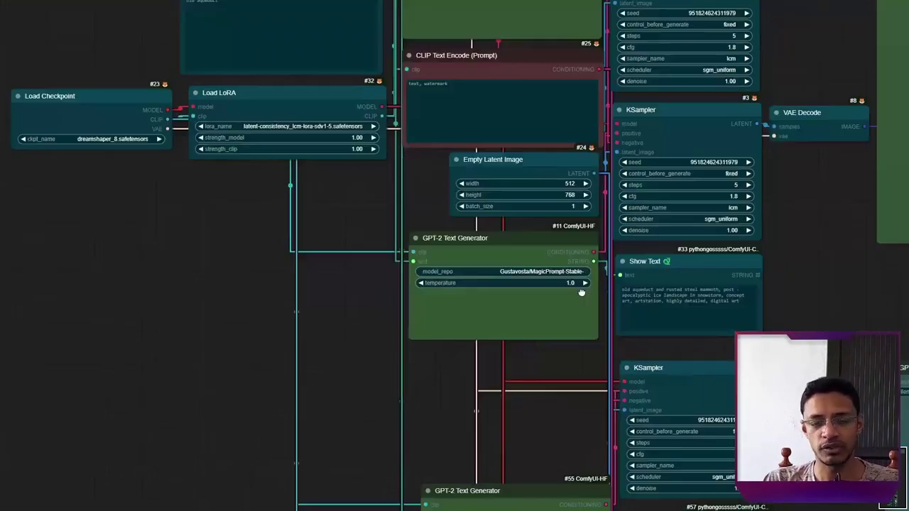
scroll(455, 340, "down", 3)
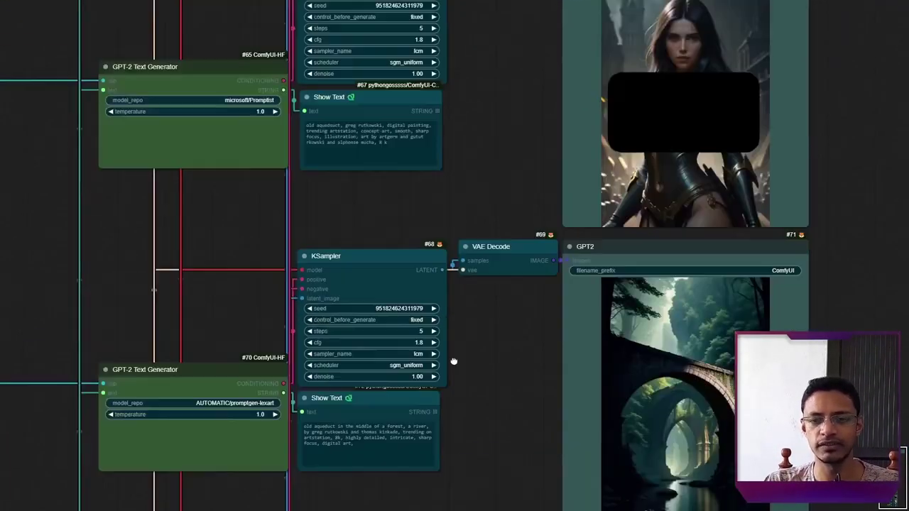
scroll(568, 305, "up", 5)
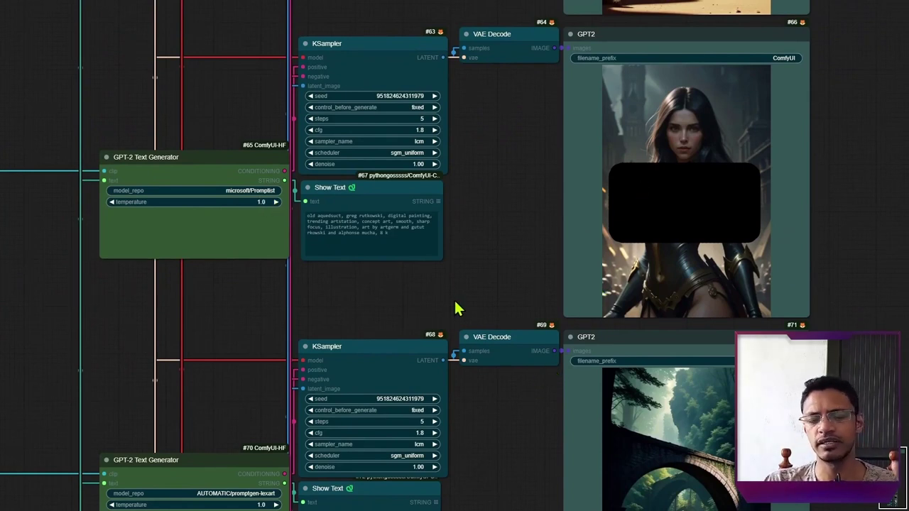
scroll(518, 341, "down", 5)
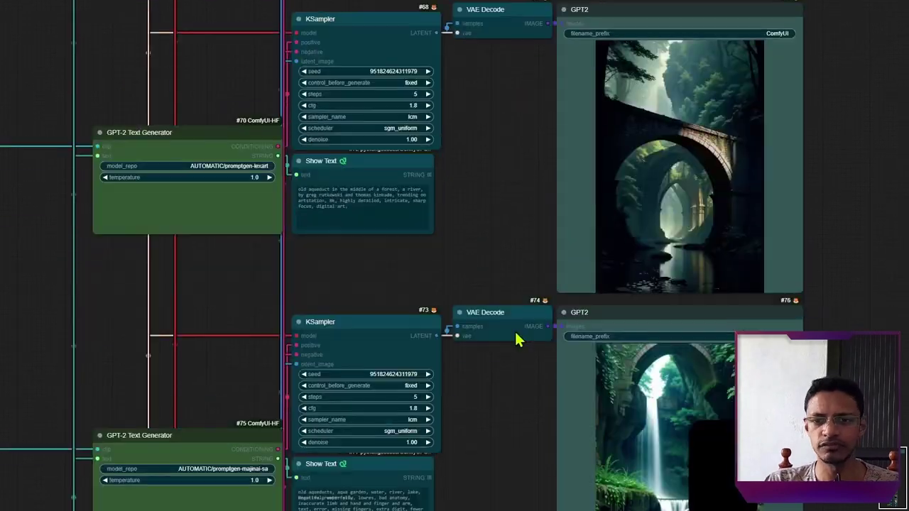
scroll(481, 443, "up", 8)
scroll(644, 33, "right", 2)
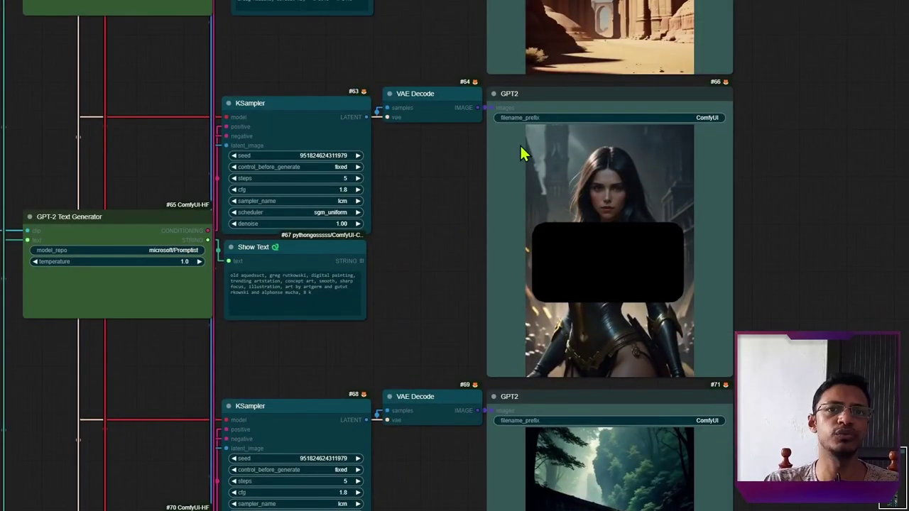
scroll(507, 237, "down", 10)
scroll(506, 237, "left", 3)
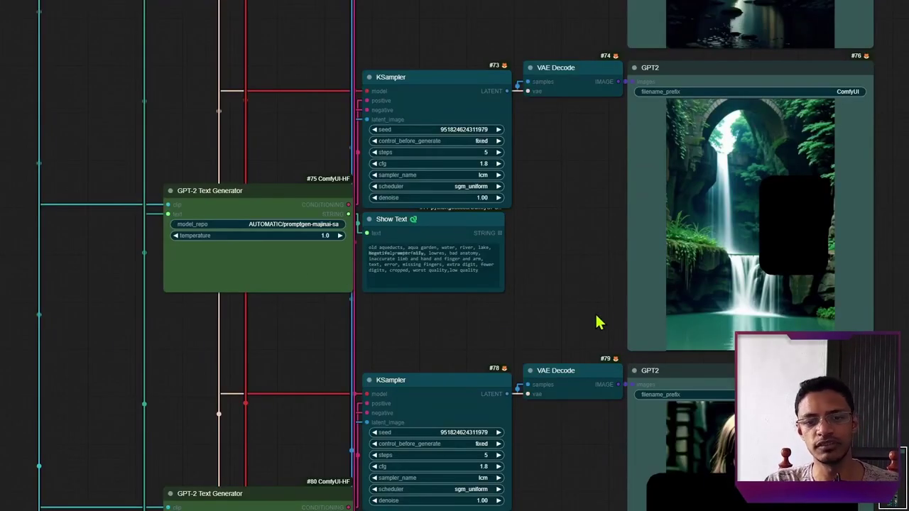
left_click_drag(624, 331, 433, 299)
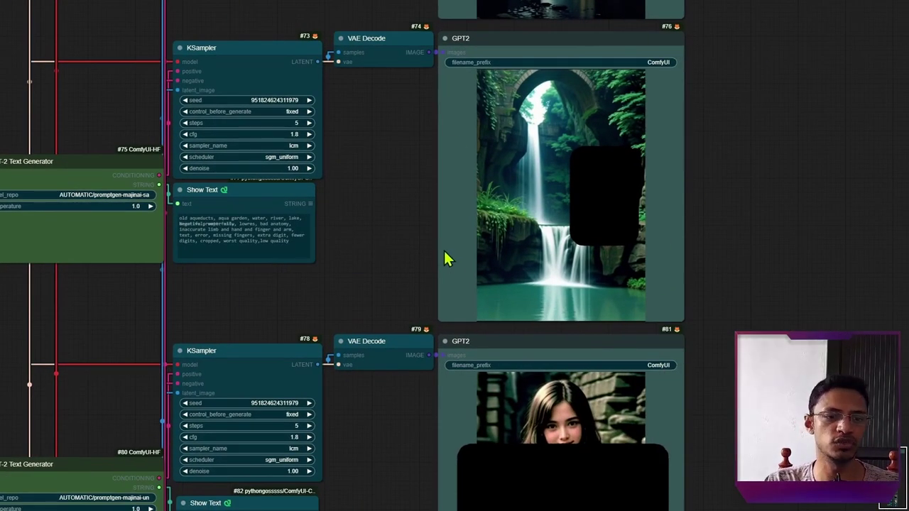